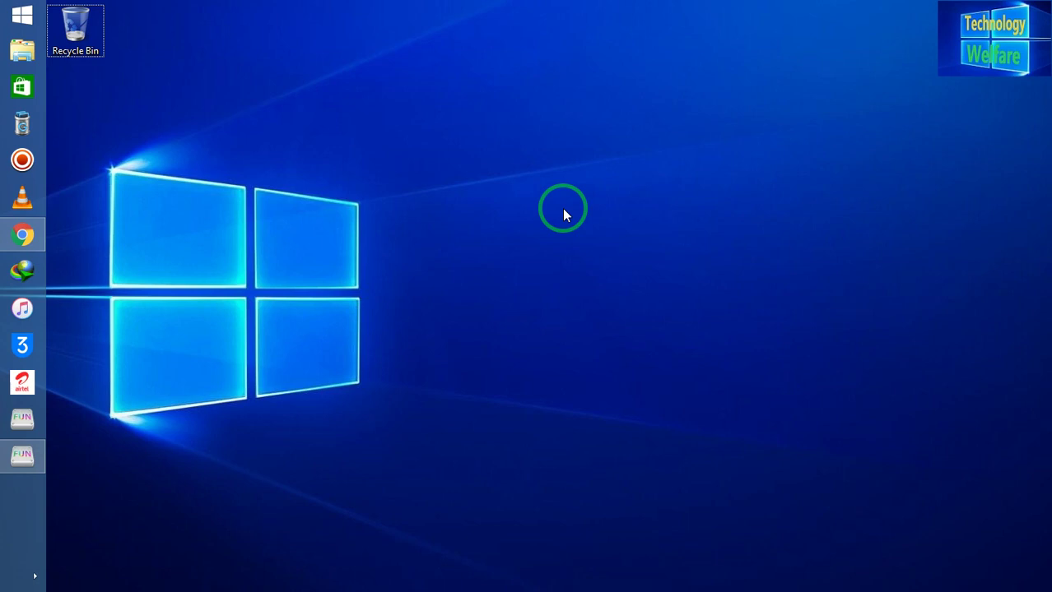
Step: Switch to iFunbox, open the connected iPhone 7's full device details and examine the activation state
{"action": "left_click", "coordinate": [20, 462]}
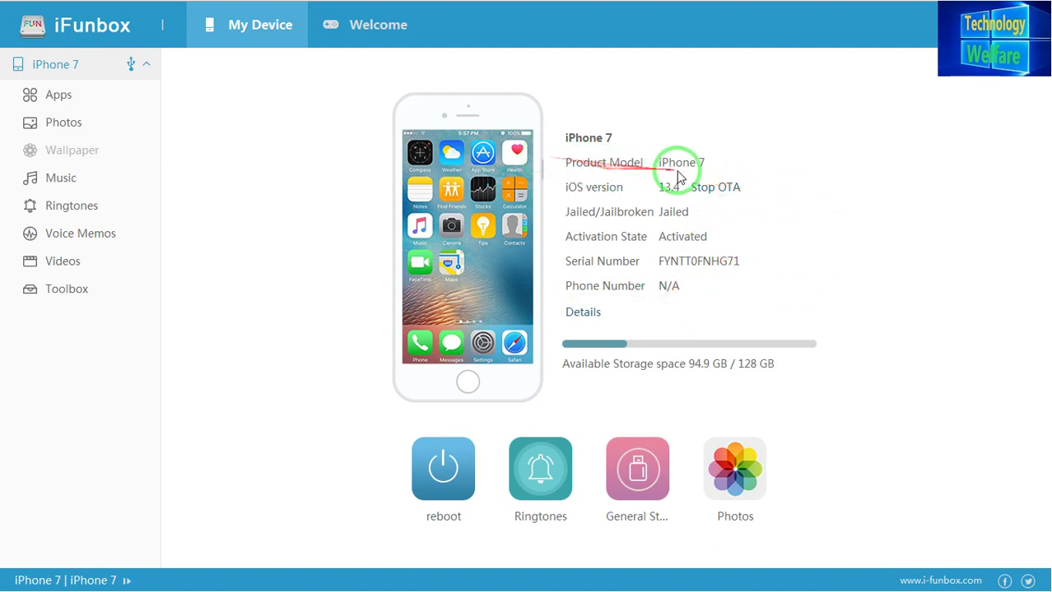
{"action": "left_click", "coordinate": [574, 317]}
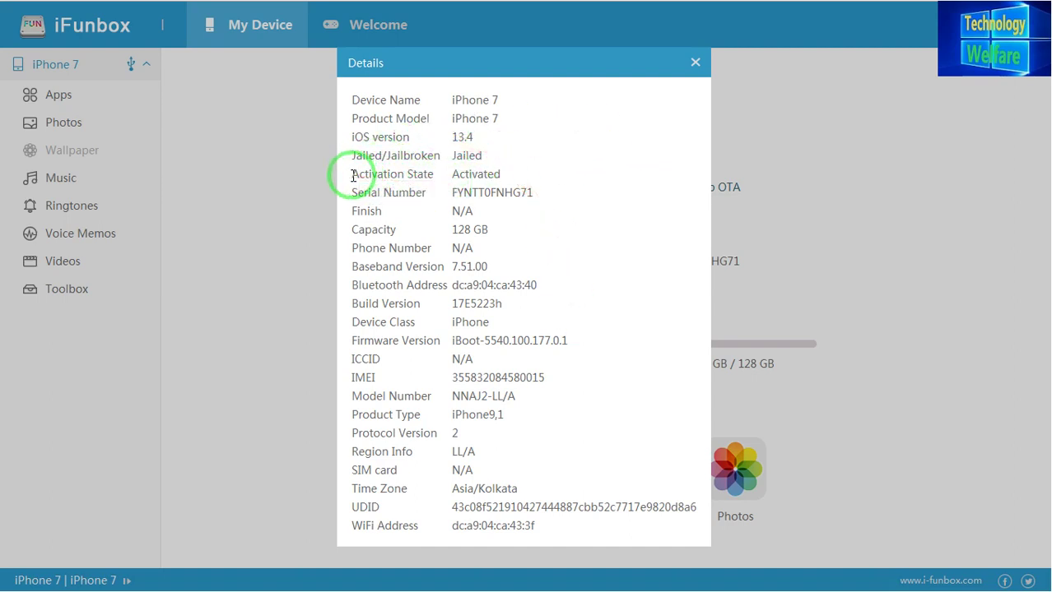
{"action": "left_click_drag", "start_coordinate": [353, 174], "coordinate": [515, 181]}
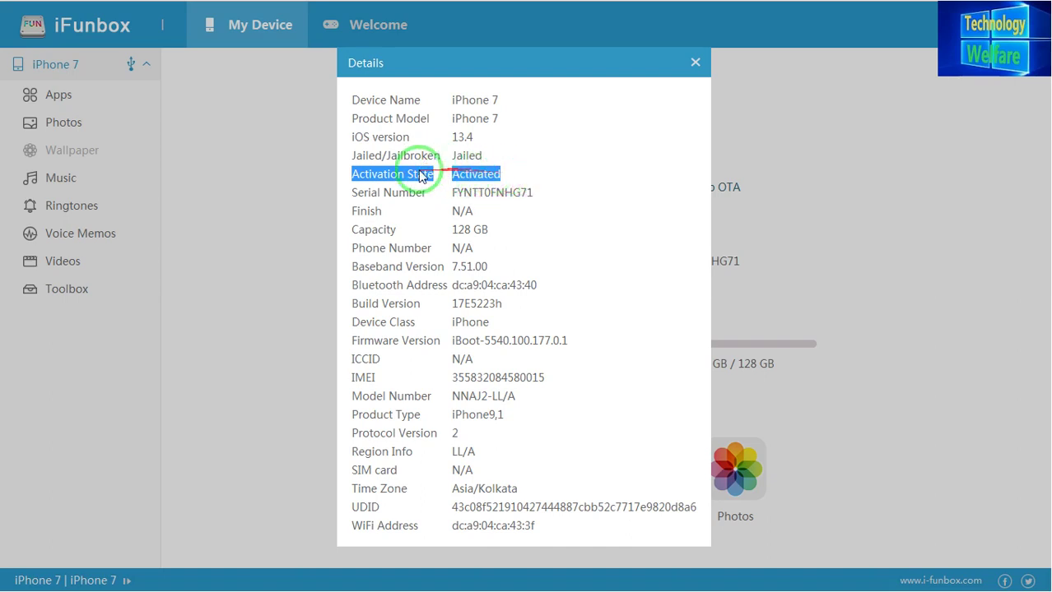
{"action": "left_click_drag", "start_coordinate": [548, 175], "coordinate": [519, 355]}
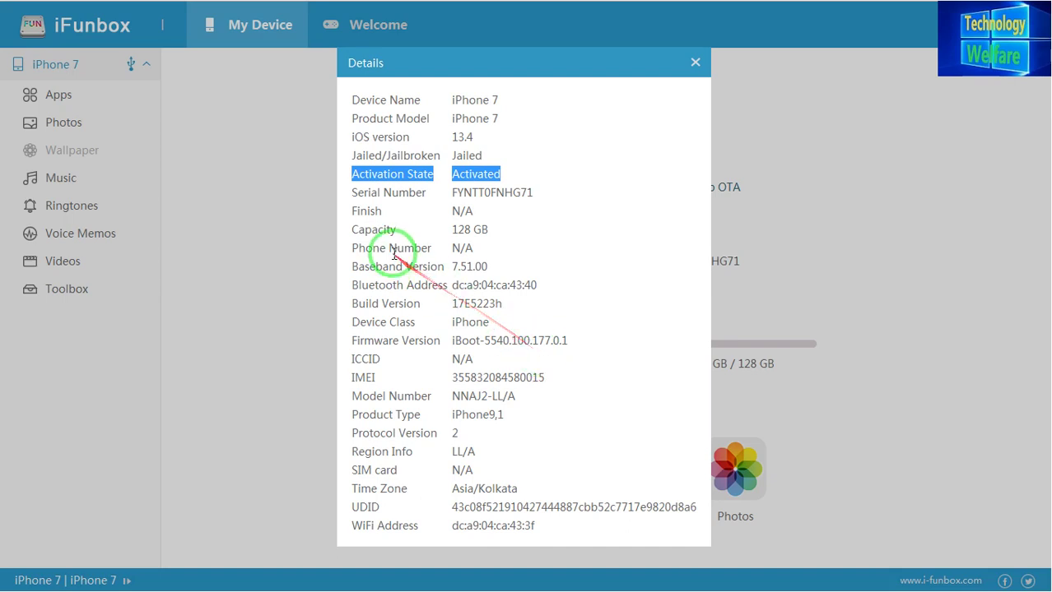
Step: Review the capacity, region, time zone and IMEI entries in the device details, and close the details
{"action": "left_click", "coordinate": [353, 225]}
{"action": "left_click_drag", "start_coordinate": [353, 225], "coordinate": [564, 242]}
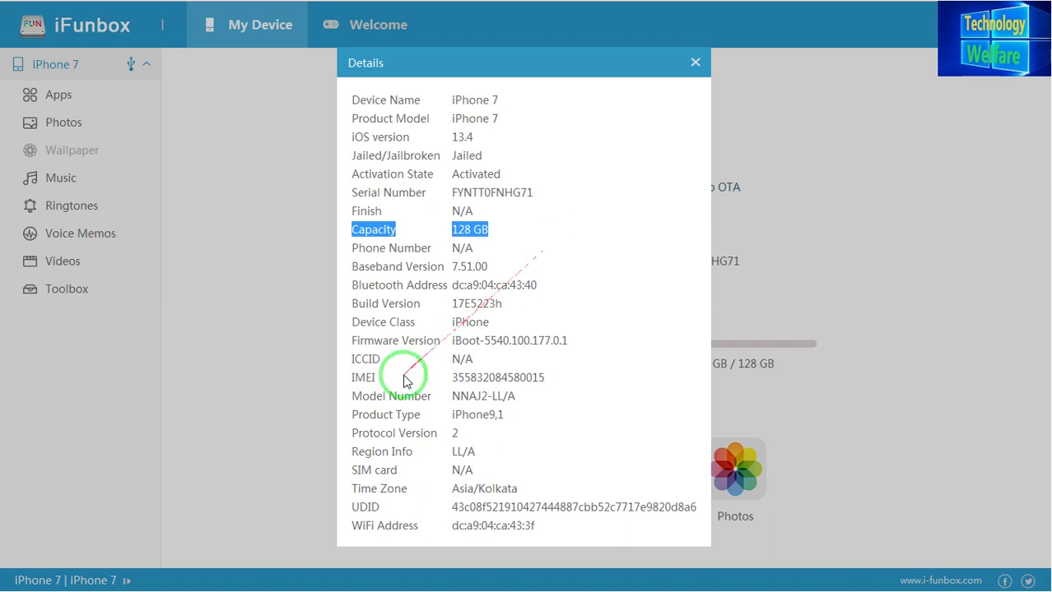
{"action": "left_click_drag", "start_coordinate": [353, 457], "coordinate": [510, 463]}
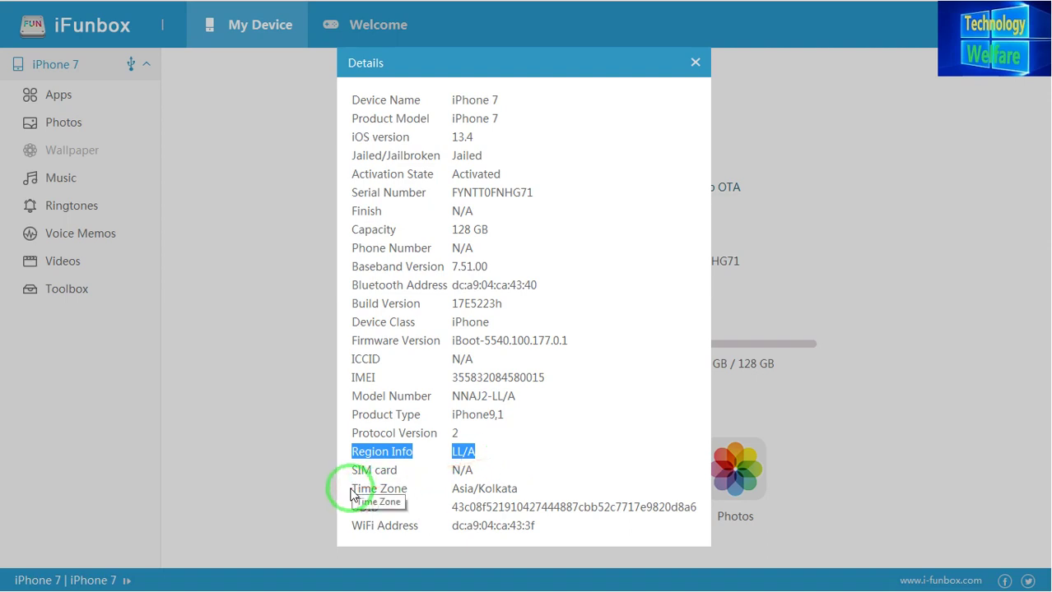
{"action": "left_click_drag", "start_coordinate": [356, 494], "coordinate": [576, 497]}
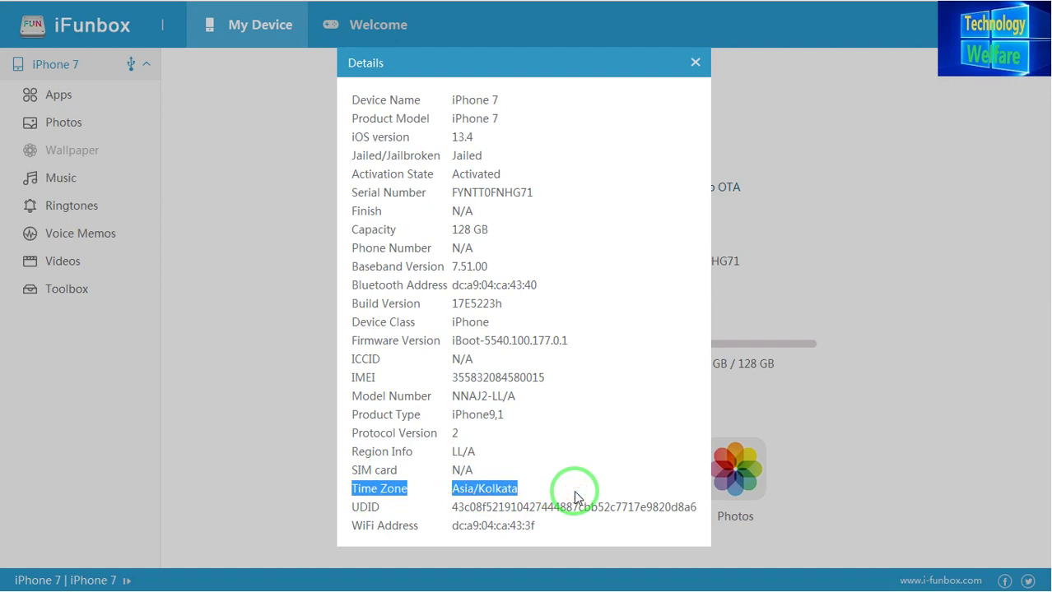
{"action": "mouse_move", "coordinate": [486, 527]}
{"action": "left_mouse_down"}
{"action": "mouse_move", "coordinate": [469, 538]}
{"action": "mouse_move", "coordinate": [369, 529]}
{"action": "left_mouse_up"}
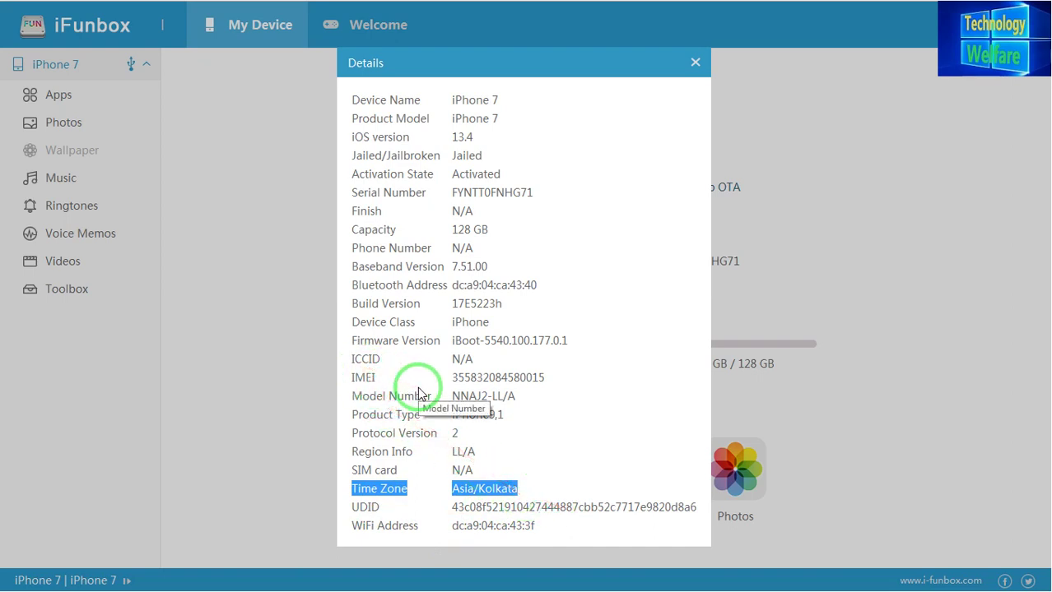
{"action": "double_click", "coordinate": [456, 378]}
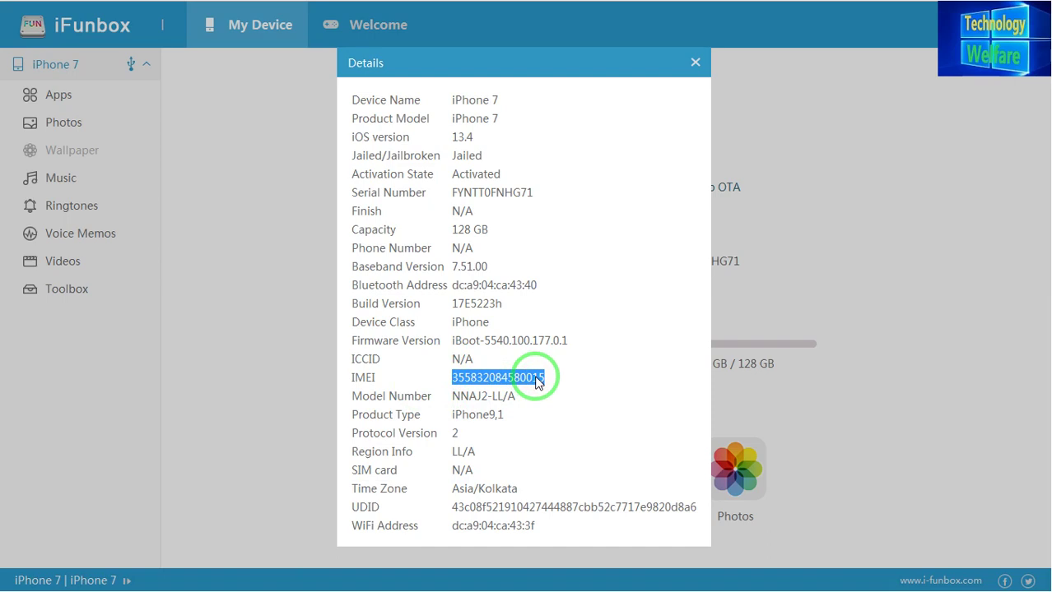
{"action": "left_click", "coordinate": [695, 65]}
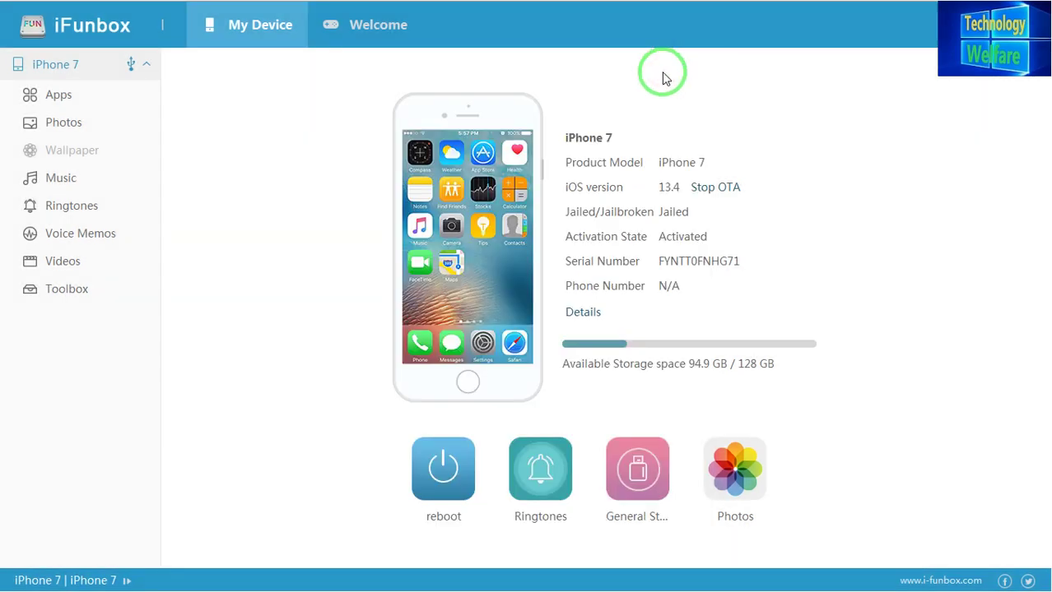
Step: Open the iPhone's music list, select only the track WOH_AANKH_HI_KY, and start deleting it but cancel at the confirmation
{"action": "left_click", "coordinate": [74, 181]}
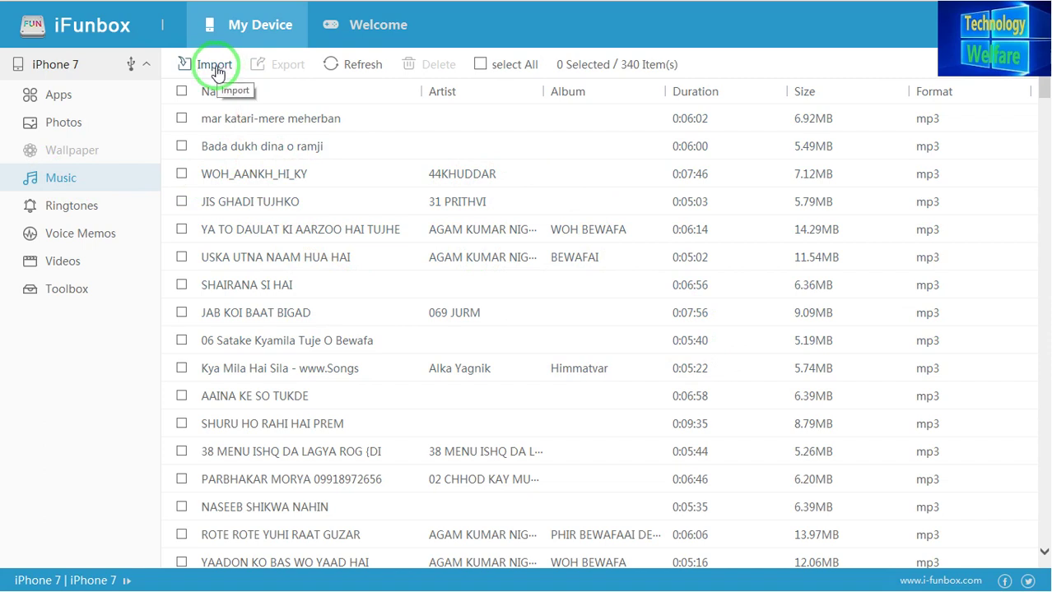
{"action": "left_click", "coordinate": [182, 120]}
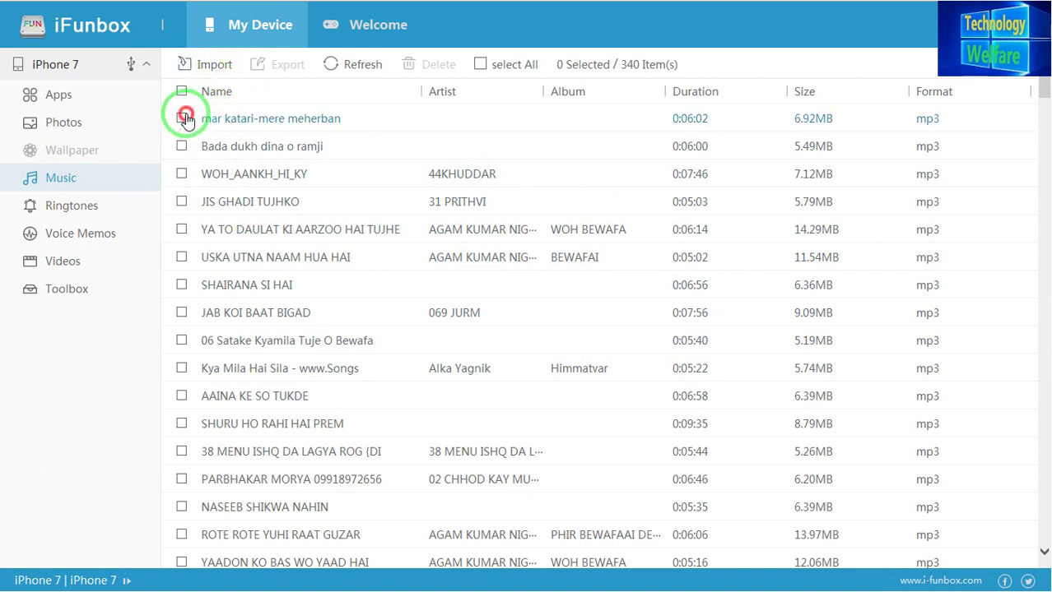
{"action": "left_click", "coordinate": [183, 167]}
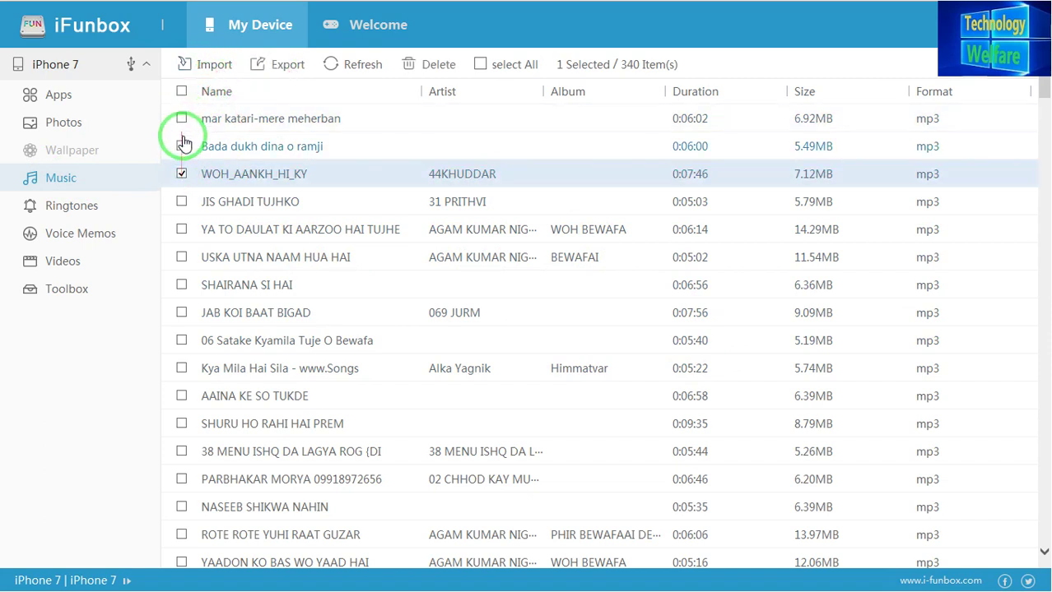
{"action": "left_click", "coordinate": [183, 147]}
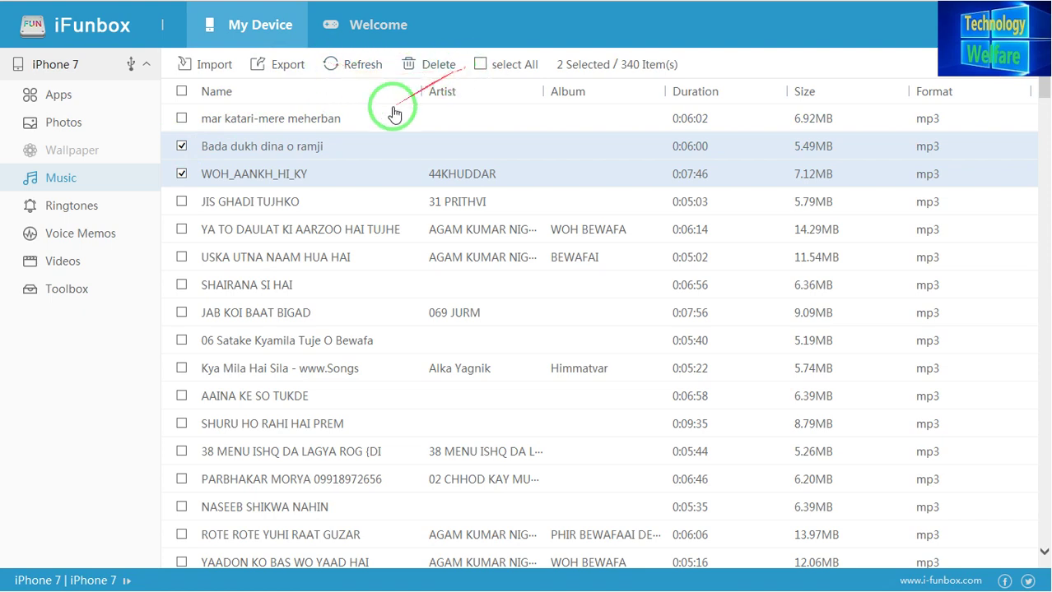
{"action": "left_click", "coordinate": [182, 146]}
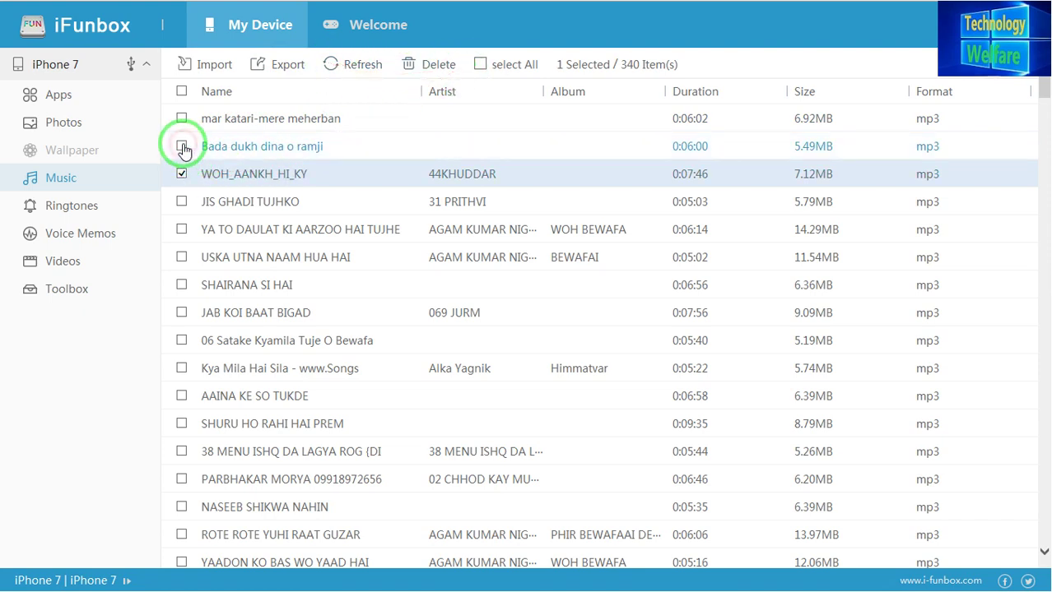
{"action": "left_click", "coordinate": [439, 66]}
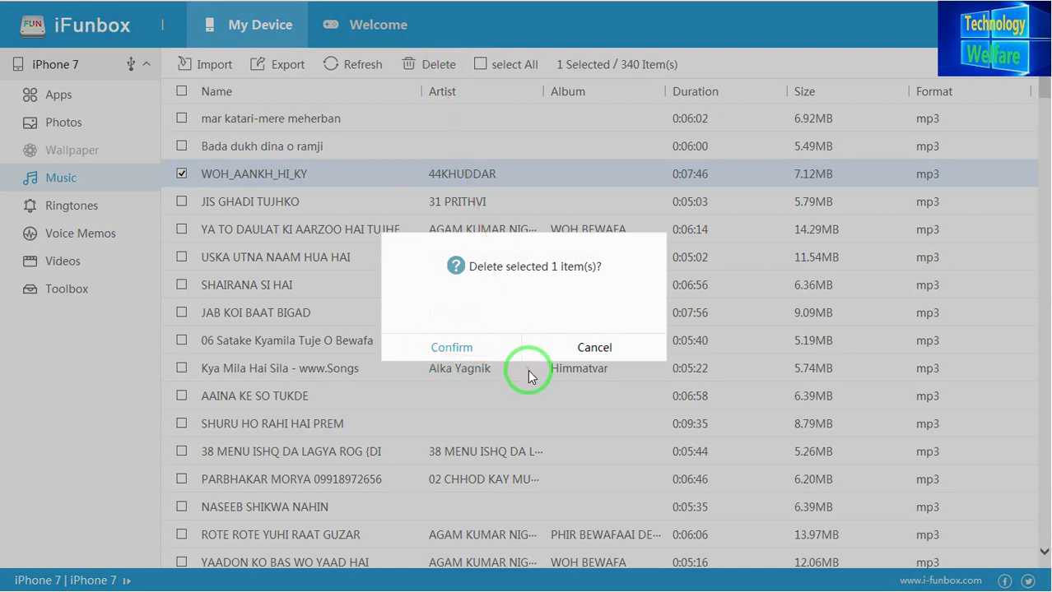
{"action": "left_click", "coordinate": [589, 346]}
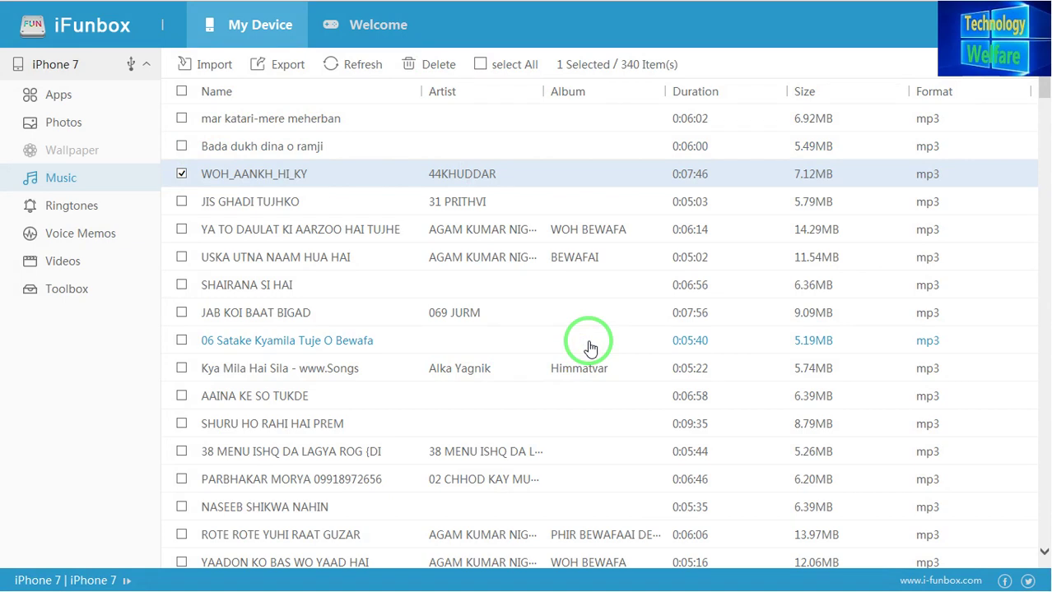
Step: View the iPhone's videos and the toolbox utilities, and close the Stop OTA guide
{"action": "left_click", "coordinate": [77, 272]}
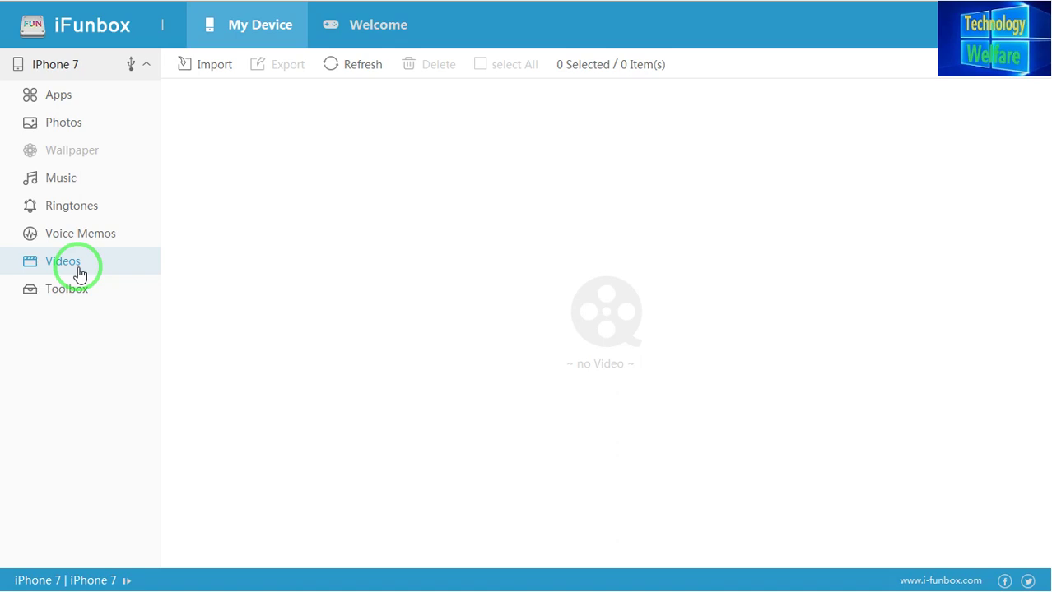
{"action": "left_click", "coordinate": [71, 289]}
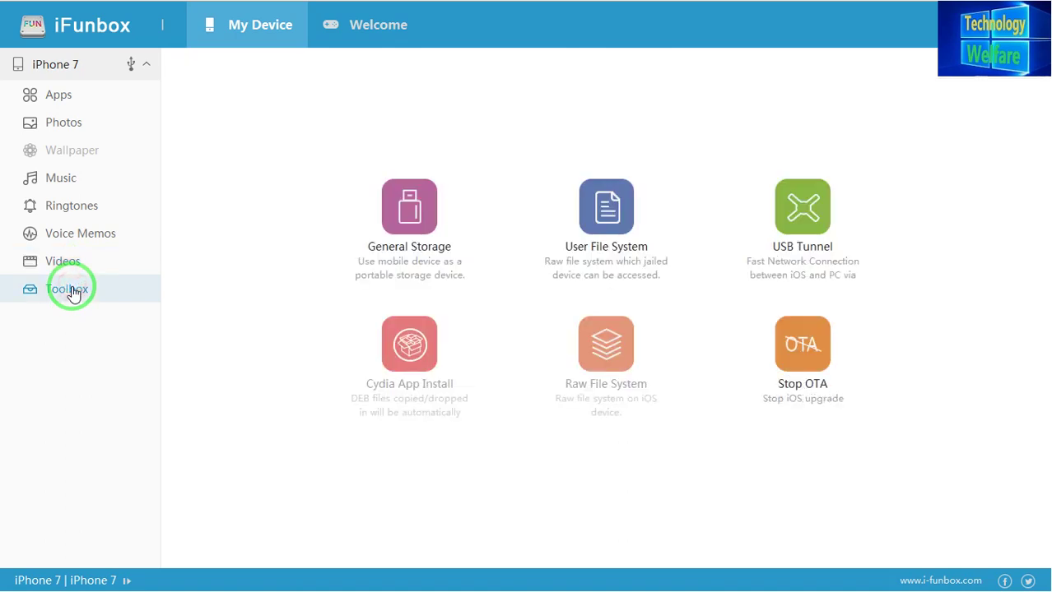
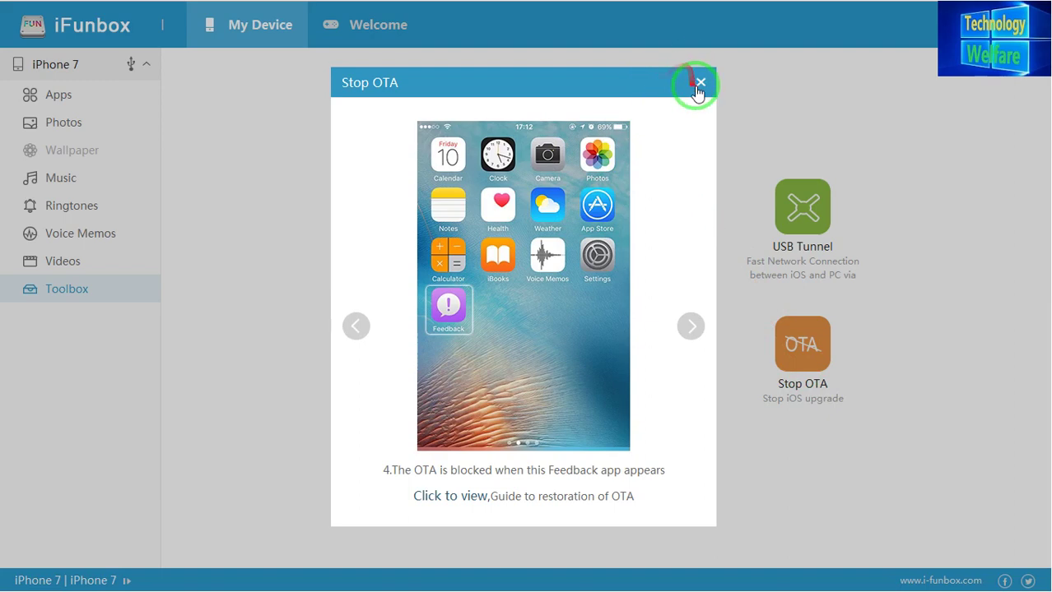
{"action": "left_click", "coordinate": [696, 82]}
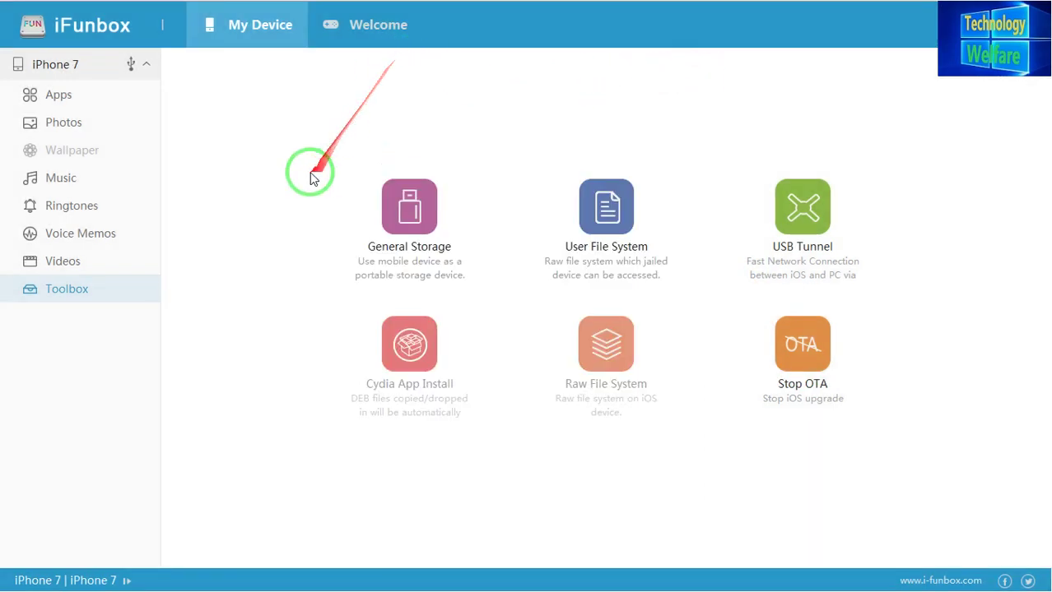
Step: Open the iPhone's app list and expand All My Apps to view every installed app
{"action": "left_click", "coordinate": [47, 96]}
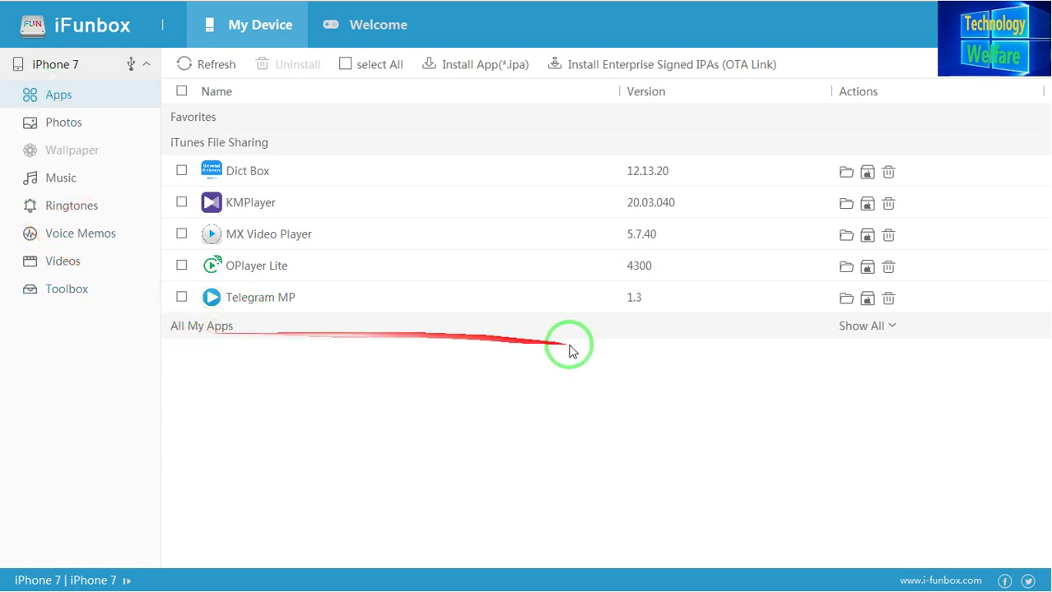
{"action": "left_click", "coordinate": [854, 331]}
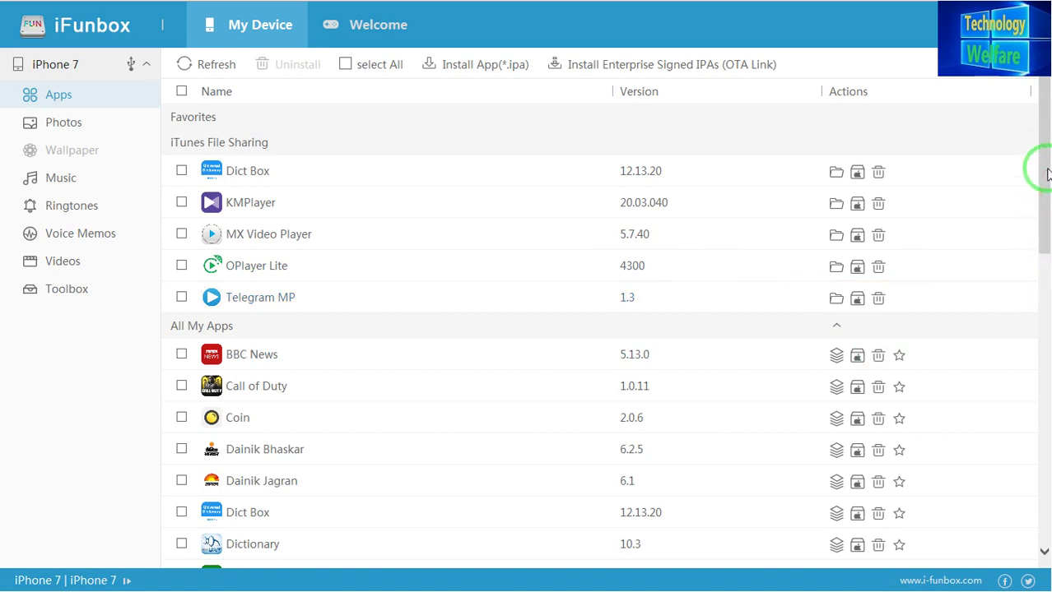
{"action": "mouse_move", "coordinate": [1042, 171]}
{"action": "left_mouse_down"}
{"action": "mouse_move", "coordinate": [1040, 385]}
{"action": "mouse_move", "coordinate": [1045, 165]}
{"action": "left_mouse_up"}
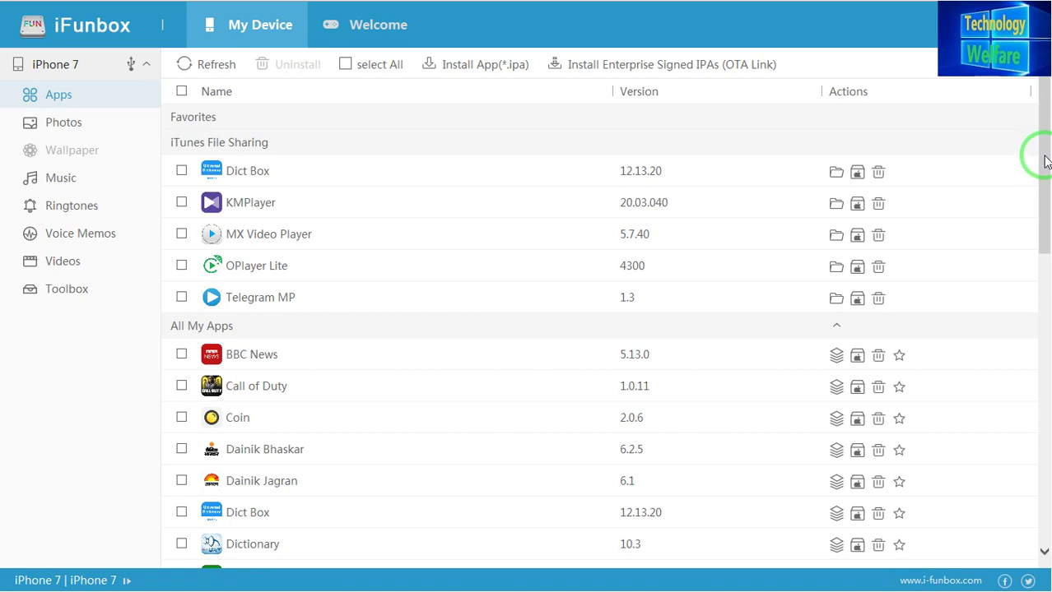
Step: View the iPhone's ringtones and the iFunbox welcome page
{"action": "left_click", "coordinate": [58, 209]}
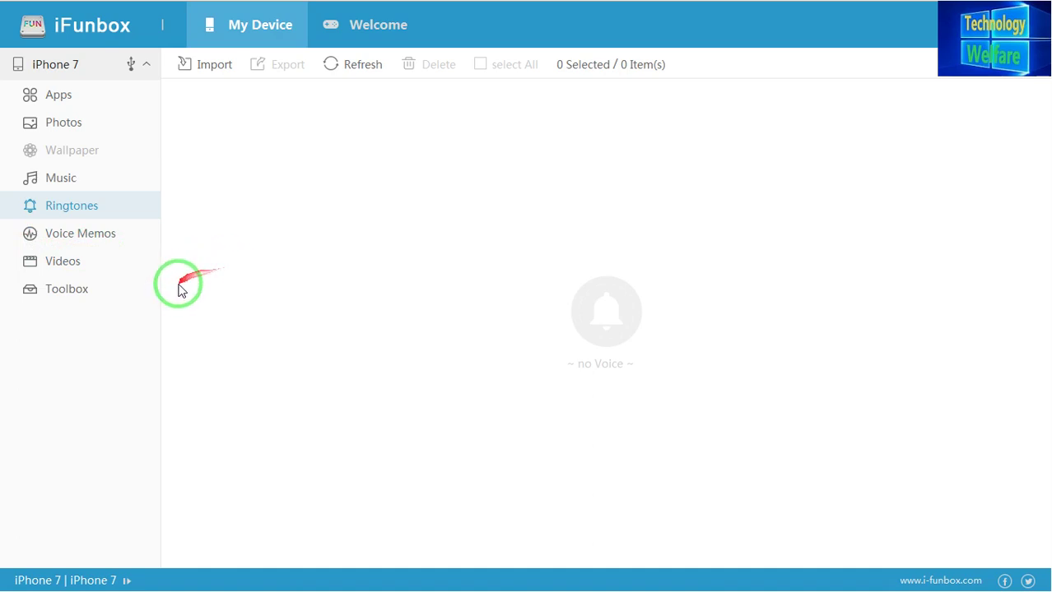
{"action": "left_click", "coordinate": [335, 222]}
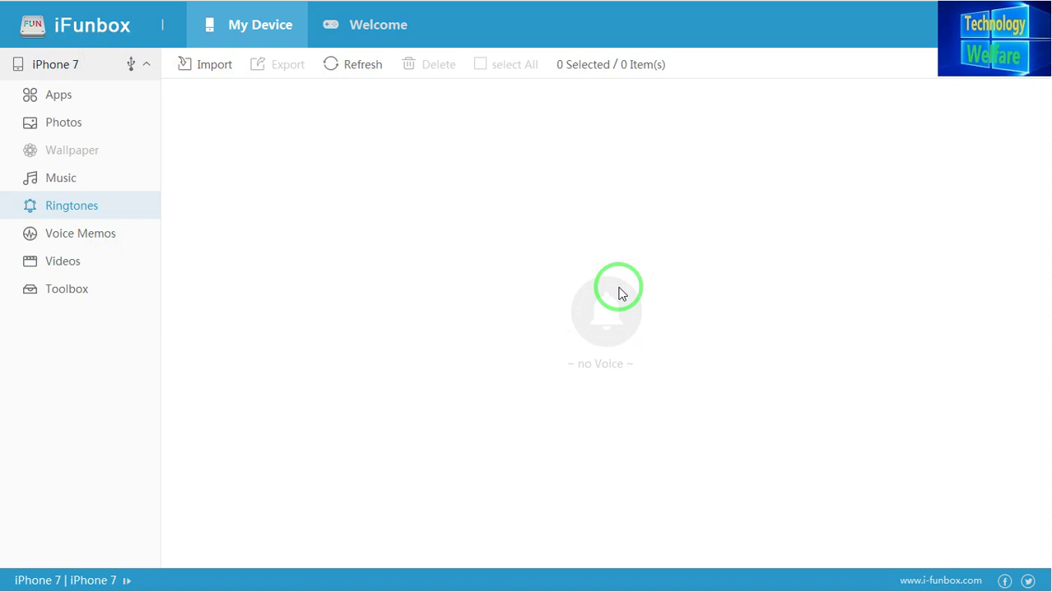
{"action": "left_click", "coordinate": [375, 26]}
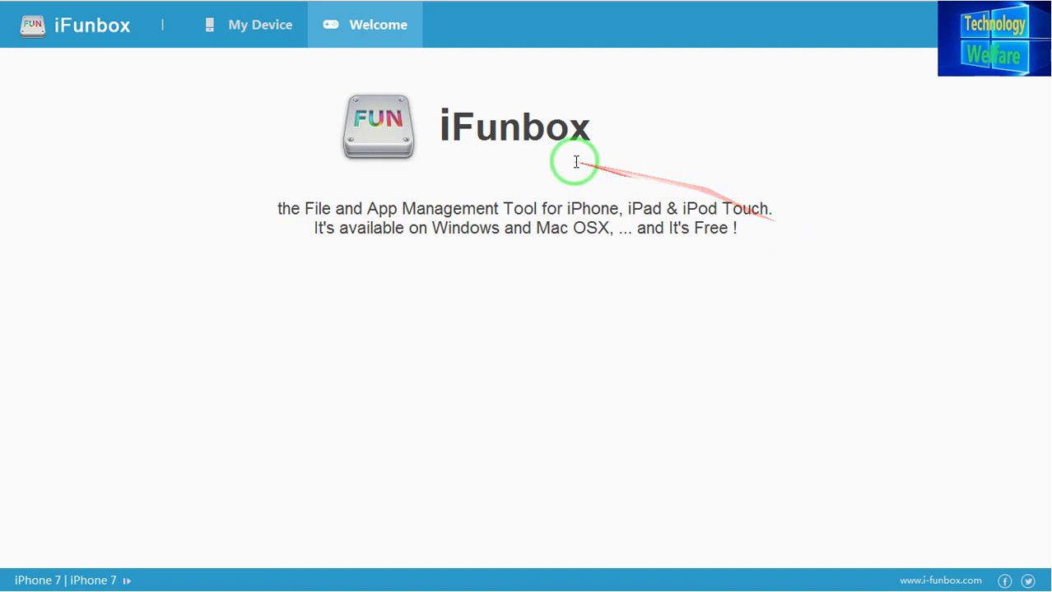
Step: Return to the iPhone 7 overview, view its General Storage file browser, and go back to the overview
{"action": "left_click", "coordinate": [246, 30]}
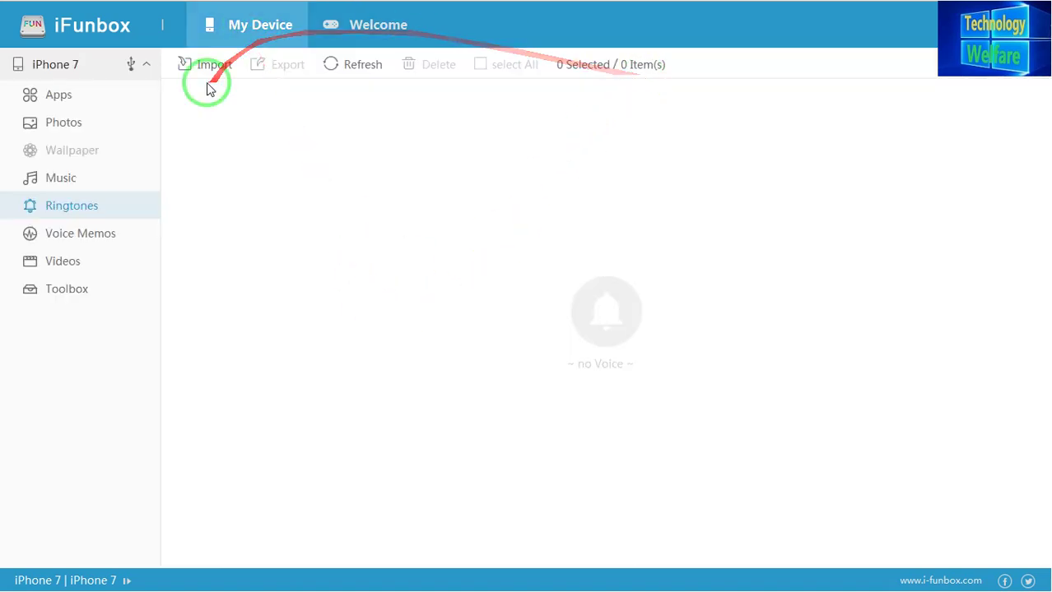
{"action": "left_click", "coordinate": [49, 66]}
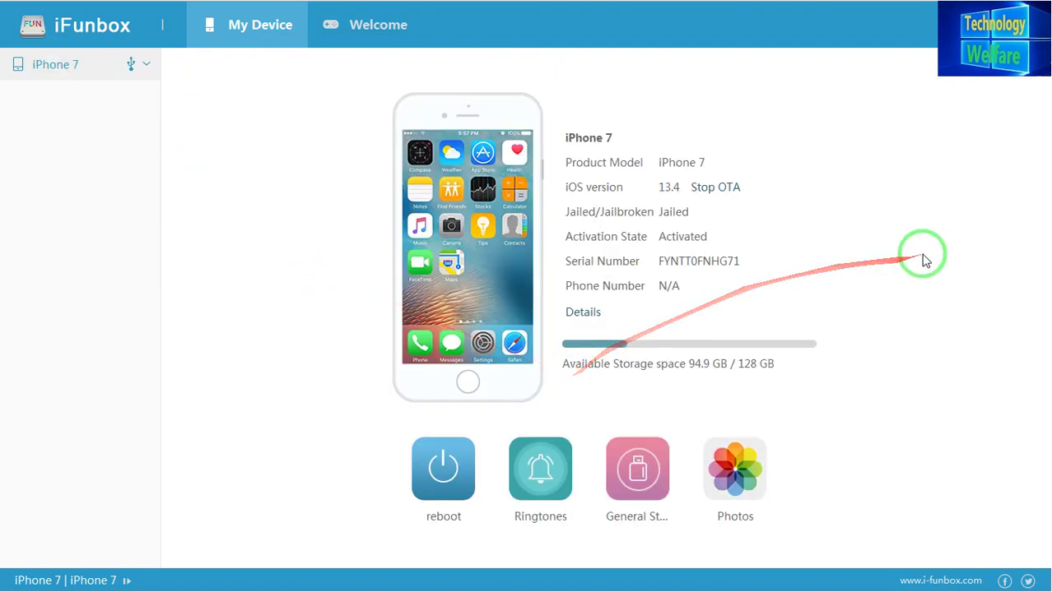
{"action": "left_click", "coordinate": [641, 492]}
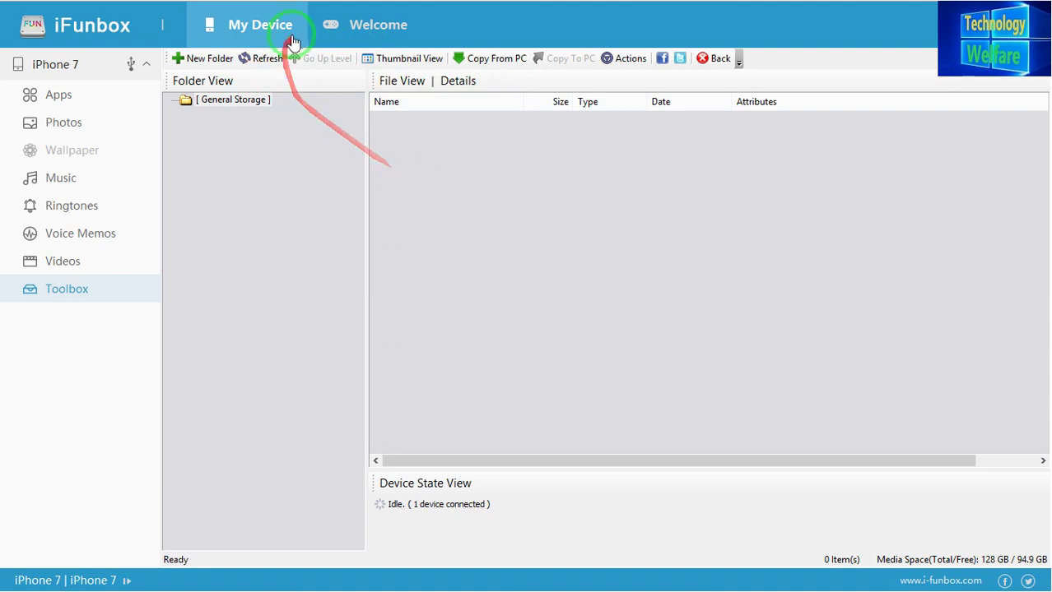
{"action": "left_click", "coordinate": [71, 65]}
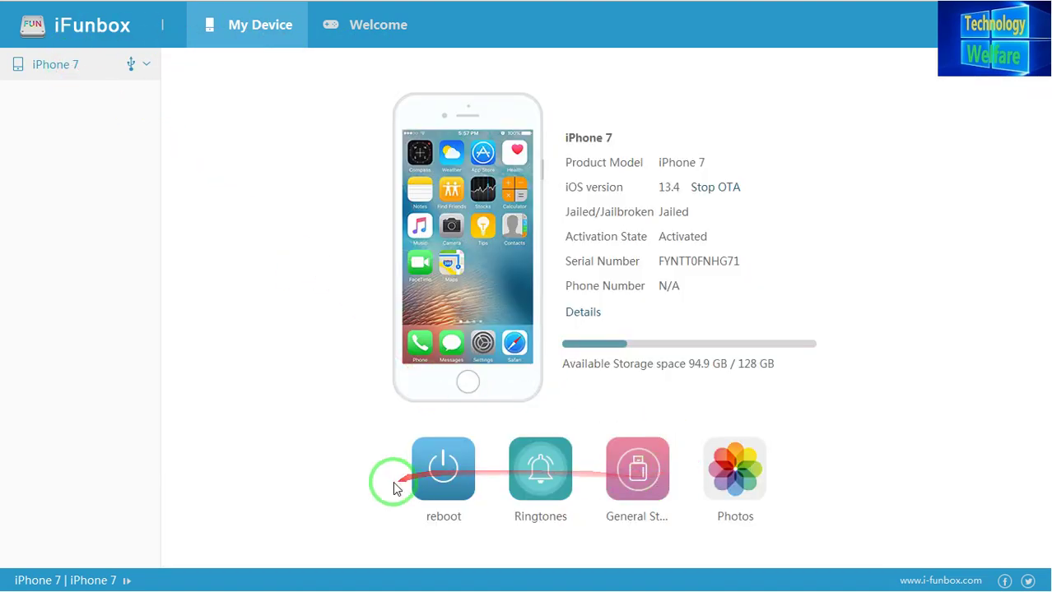